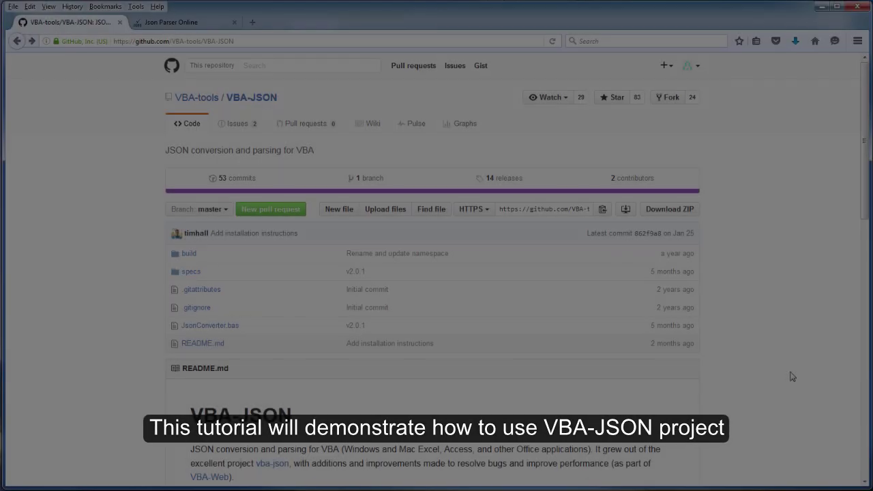
Step: Scroll the VBA-JSON README to its usage example, then bring the Book1 workbook forward
{"action": "scroll", "coordinate": [790, 376], "scroll_direction": "down", "scroll_amount": 5}
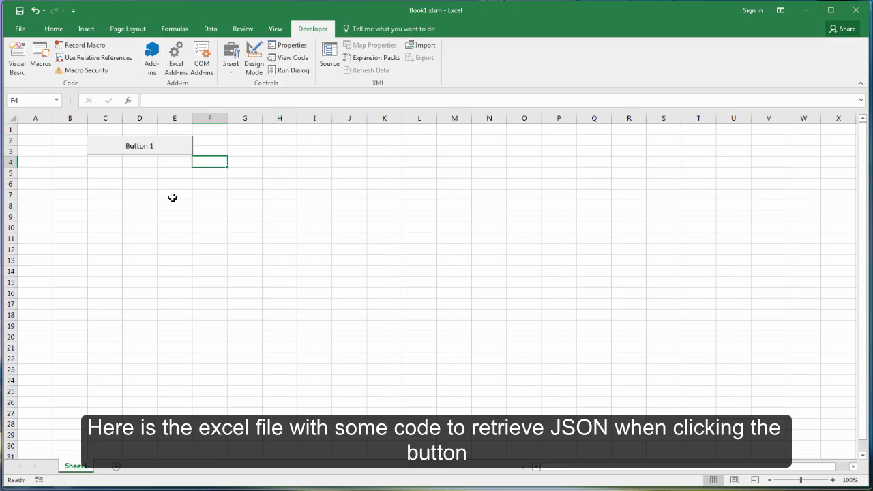
{"action": "left_click", "coordinate": [171, 197]}
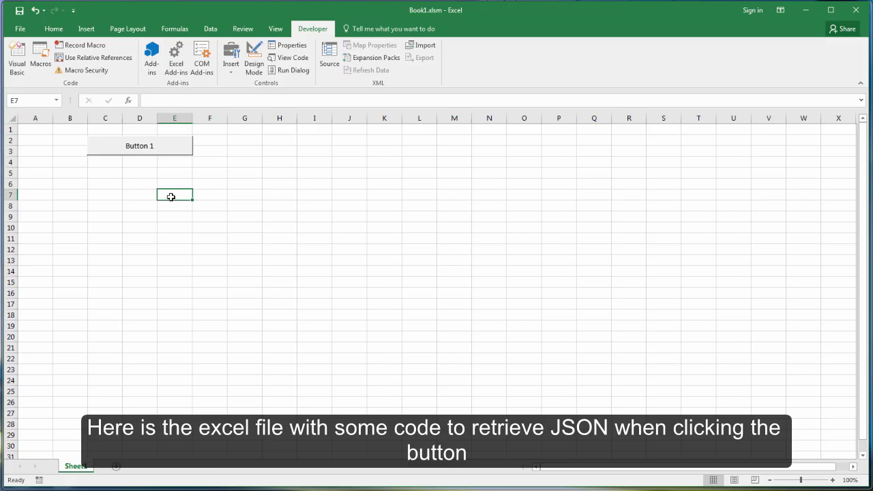
Step: Run Button 1's macro, dismiss the returned raw JIRA JSON, and go to the getJSON code
{"action": "left_click", "coordinate": [159, 156]}
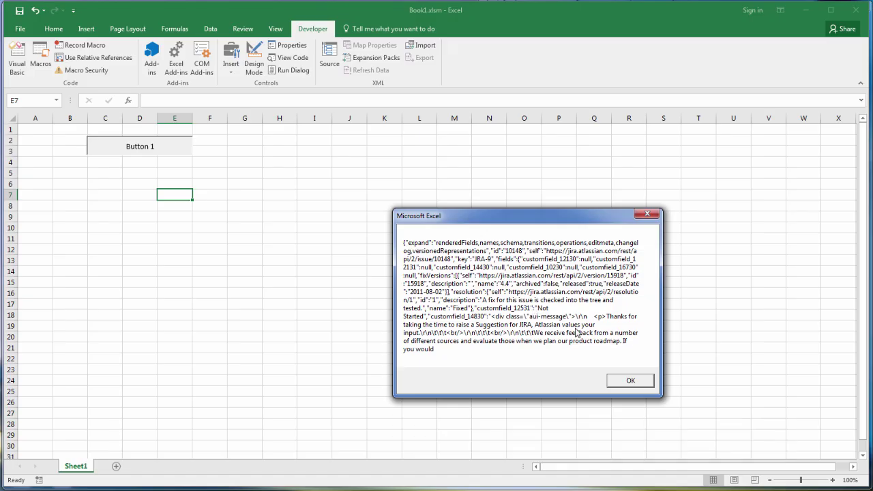
{"action": "left_click", "coordinate": [630, 381]}
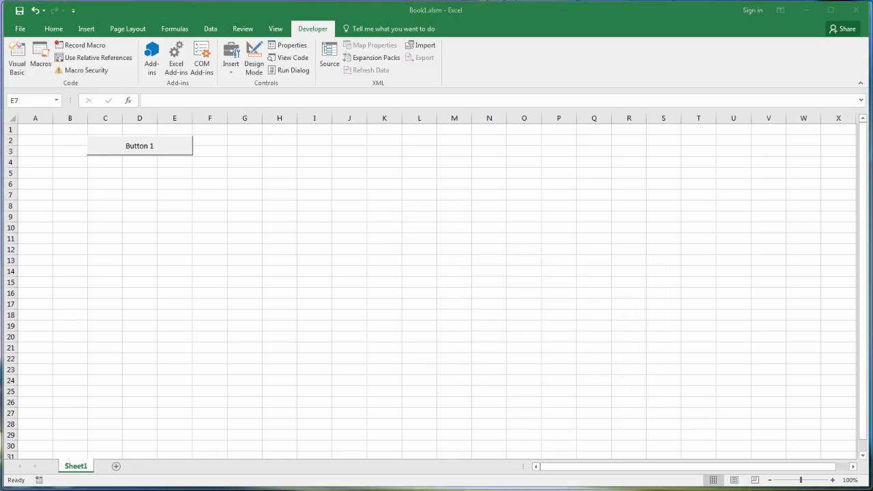
{"action": "key", "text": "alt+F11"}
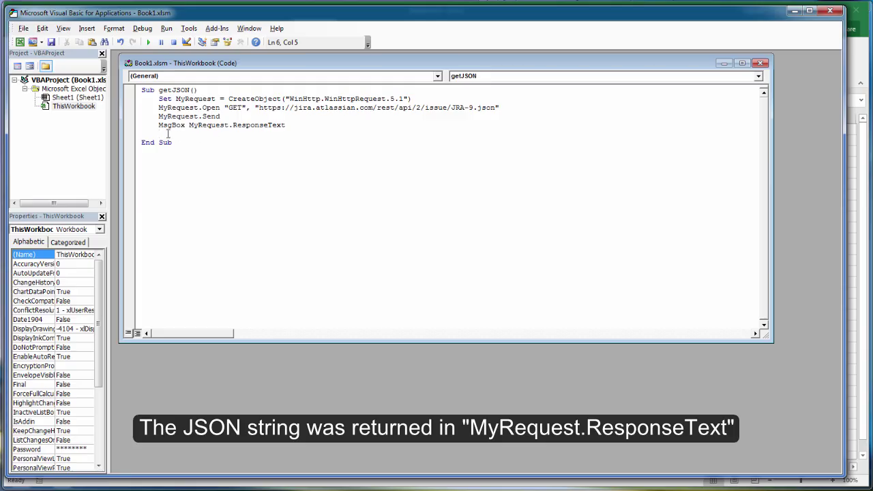
Step: Highlight the MsgBox MyRequest.ResponseText line in getJSON, then deselect it
{"action": "left_click_drag", "start_coordinate": [158, 125], "coordinate": [288, 125]}
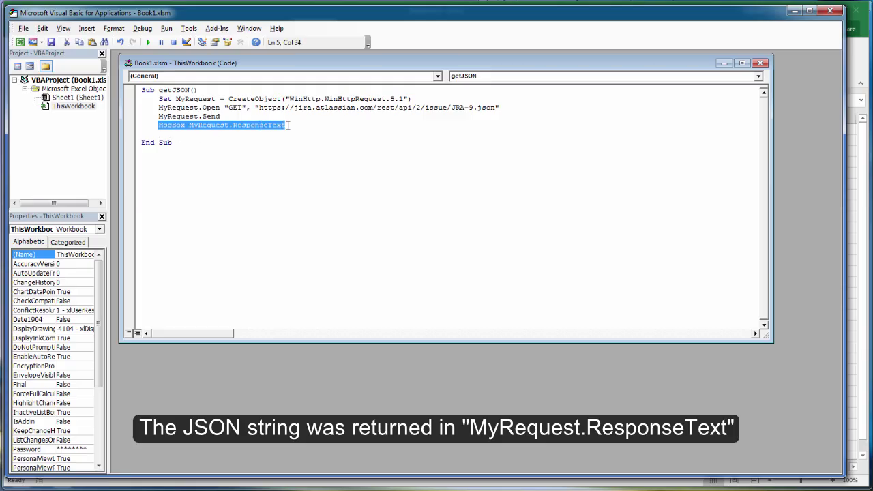
{"action": "left_click", "coordinate": [281, 137]}
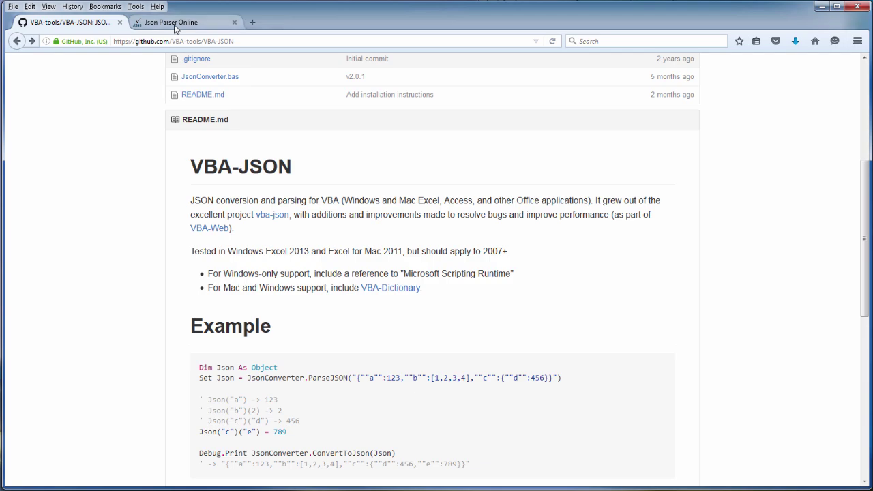
Step: Inspect the parsed JIRA JSON tree in Json Parser Online, pointing out the "key":"JRA-9" field
{"action": "left_click", "coordinate": [170, 23]}
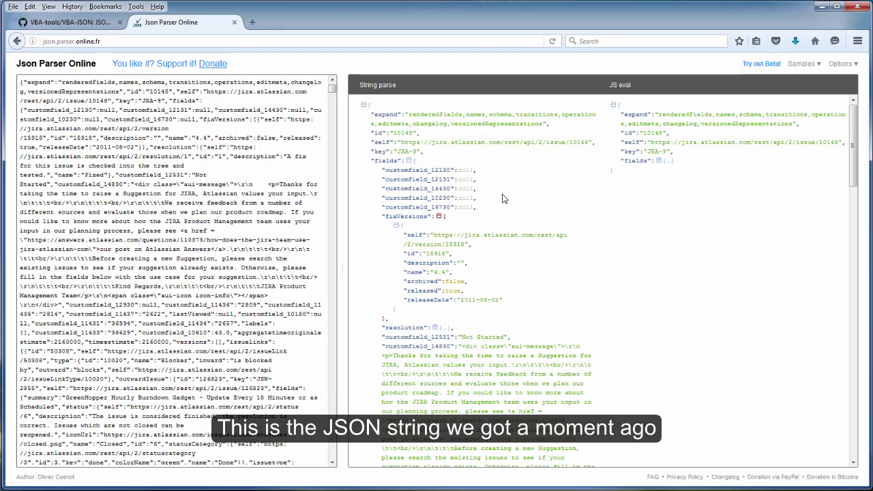
{"action": "scroll", "coordinate": [503, 198], "scroll_direction": "down", "scroll_amount": 2}
{"action": "scroll", "coordinate": [502, 198], "scroll_direction": "down", "scroll_amount": 1}
{"action": "scroll", "coordinate": [503, 198], "scroll_direction": "up", "scroll_amount": 3}
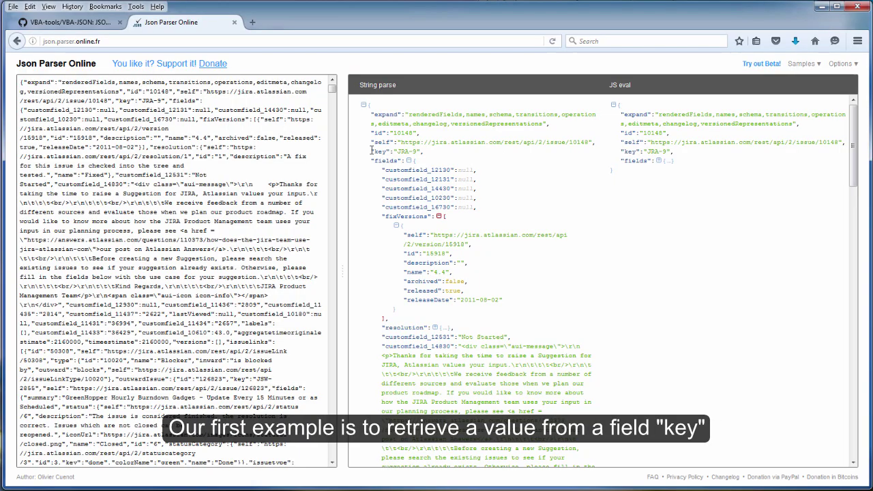
{"action": "left_click_drag", "start_coordinate": [371, 151], "coordinate": [417, 151]}
{"action": "left_click", "coordinate": [428, 158]}
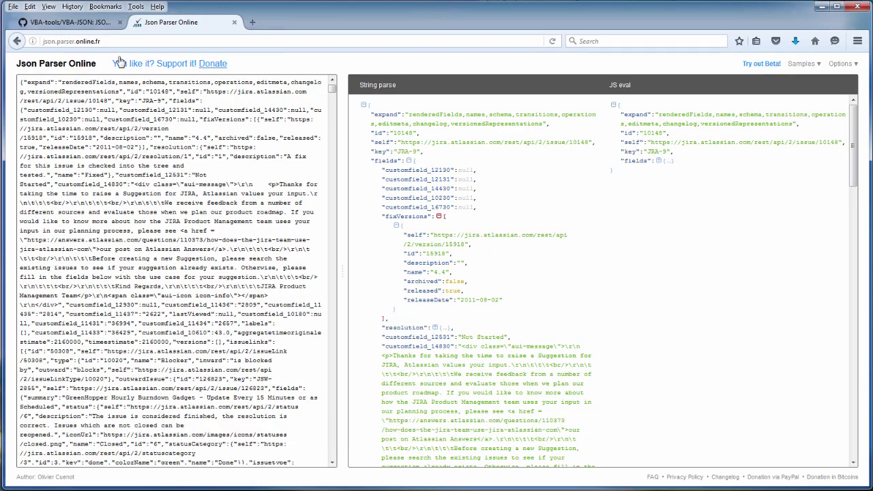
{"action": "left_click", "coordinate": [100, 26]}
Step: Review the VBA-JSON repository files and select the downloaded JsonConverter.bas on Local Disk (C:)
{"action": "scroll", "coordinate": [438, 245], "scroll_direction": "up", "scroll_amount": 5}
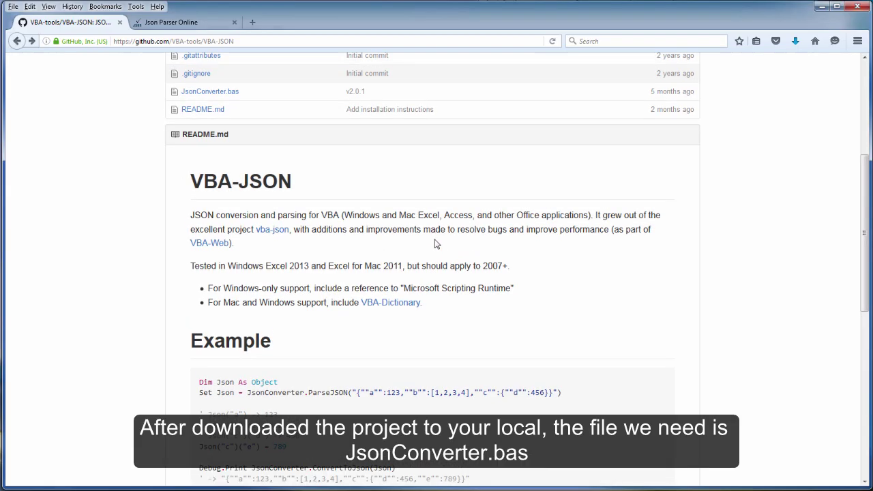
{"action": "scroll", "coordinate": [672, 319], "scroll_direction": "down", "scroll_amount": 3}
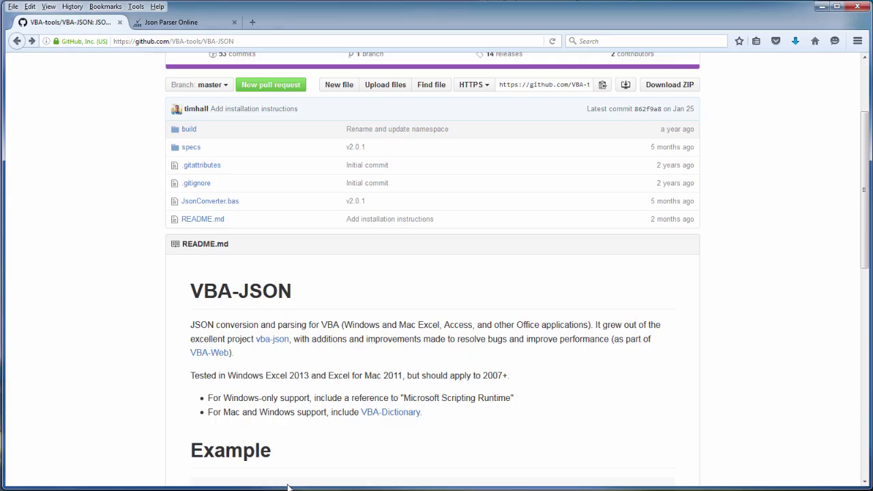
{"action": "left_click", "coordinate": [164, 190]}
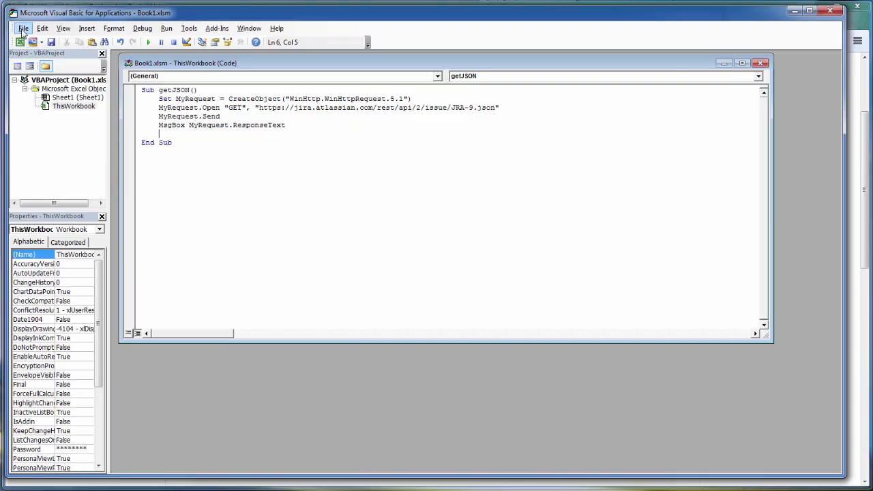
Step: Import JsonConverter.bas into the Book1.xlsm project as a JsonConverter module under Modules
{"action": "left_click", "coordinate": [23, 29]}
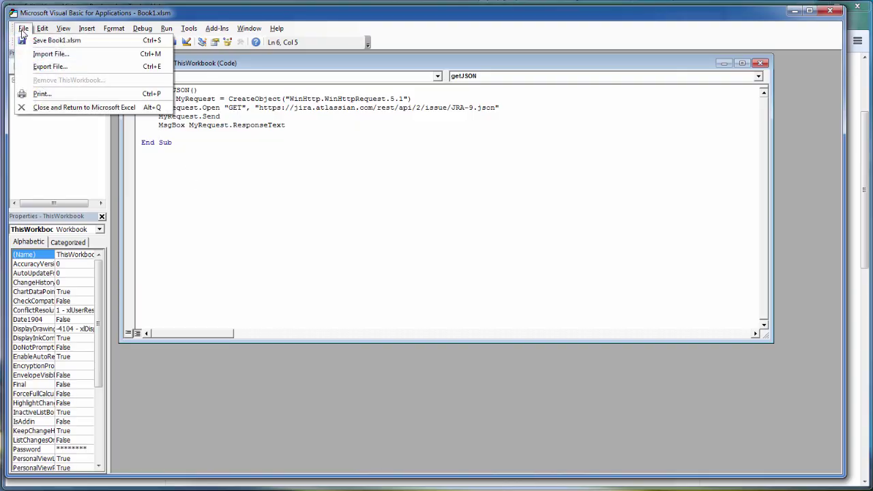
{"action": "left_click", "coordinate": [37, 53]}
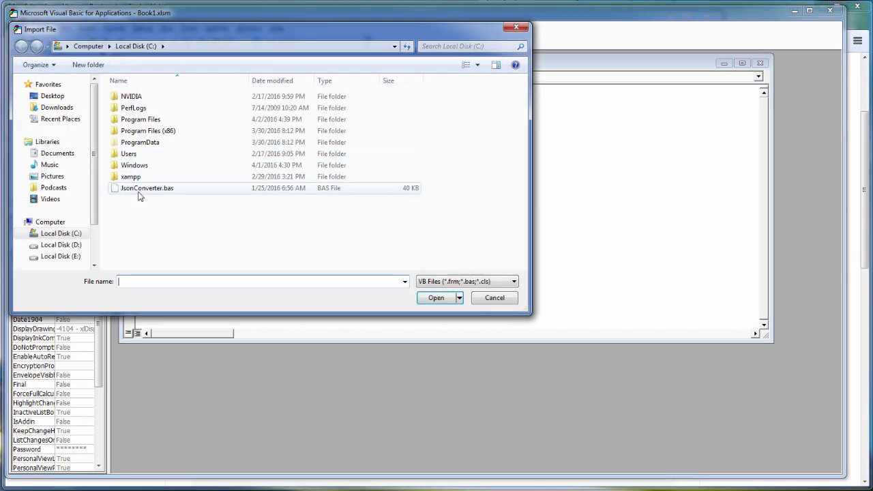
{"action": "left_click", "coordinate": [138, 191]}
{"action": "left_click", "coordinate": [436, 298]}
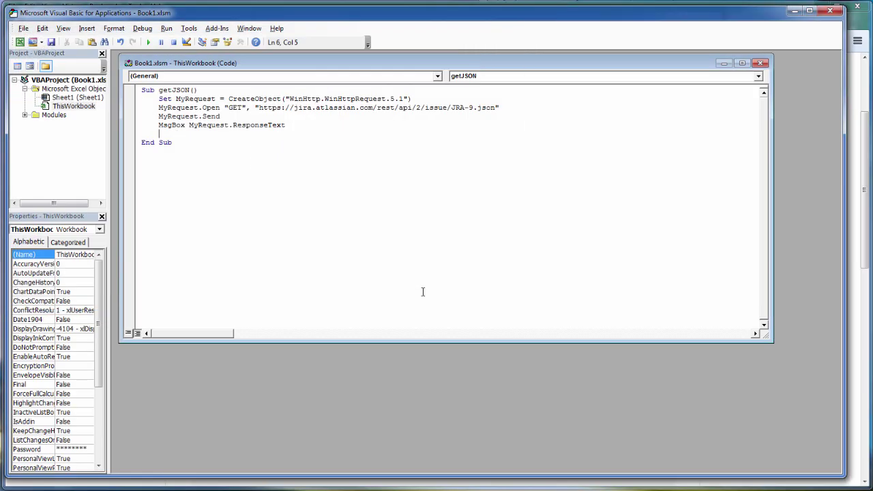
{"action": "left_click", "coordinate": [61, 124]}
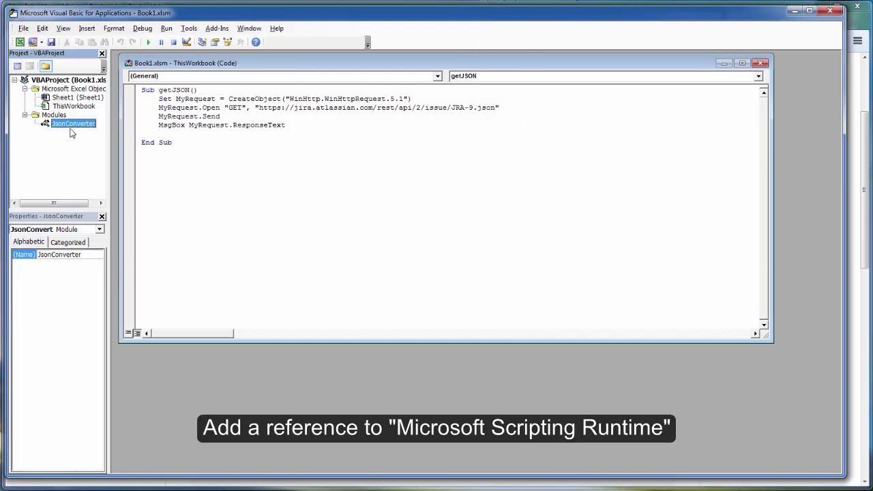
{"action": "left_click", "coordinate": [191, 140]}
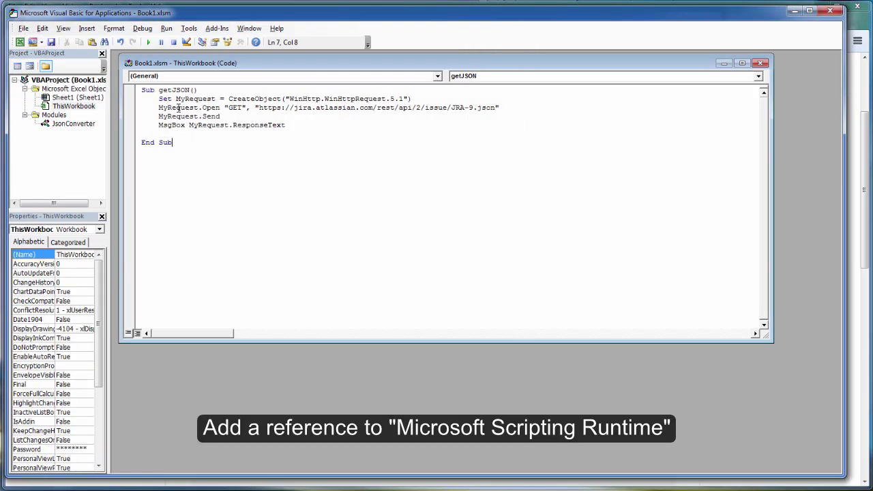
{"action": "left_click", "coordinate": [186, 29]}
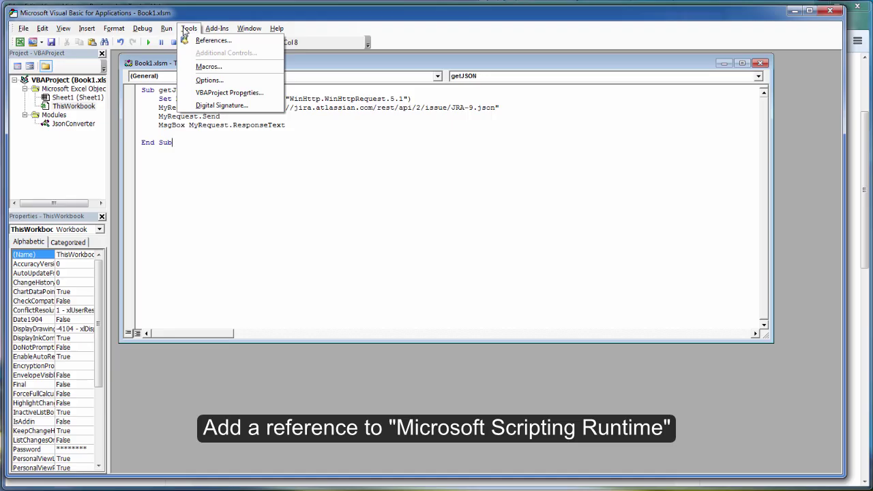
Step: Add a Microsoft Scripting Runtime reference through the References list
{"action": "left_click", "coordinate": [208, 40]}
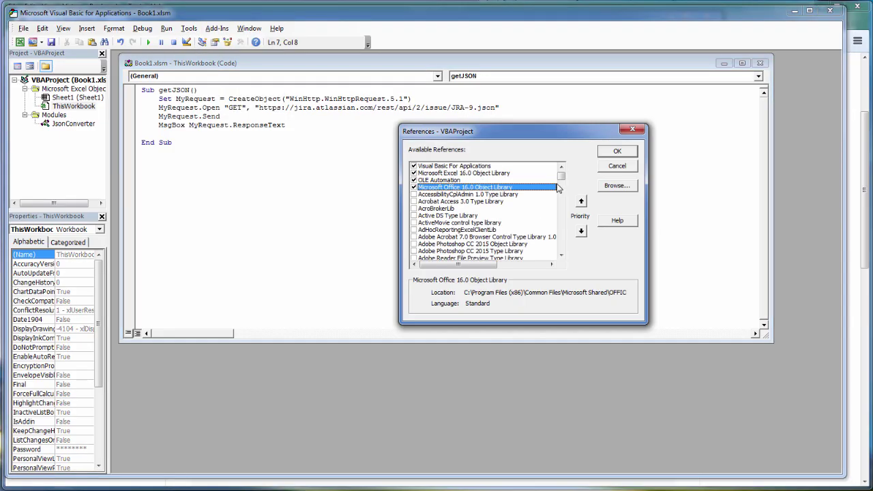
{"action": "left_click_drag", "start_coordinate": [561, 177], "coordinate": [561, 209]}
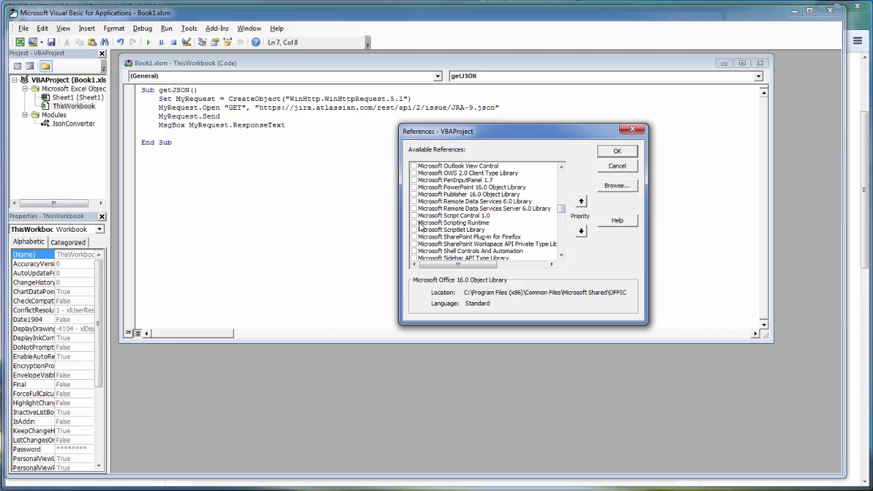
{"action": "left_click", "coordinate": [415, 223]}
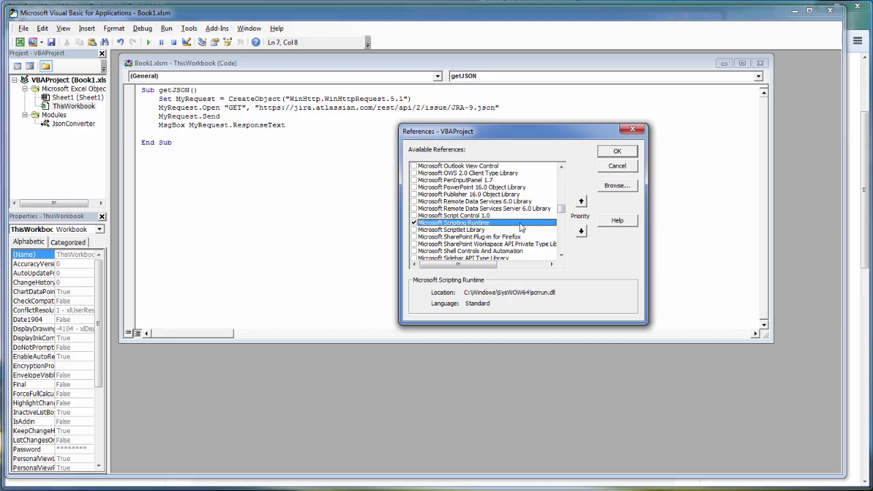
{"action": "left_click", "coordinate": [617, 150]}
Step: Add a Json As Object declaration below the MsgBox line in getJSON
{"action": "left_click", "coordinate": [214, 134]}
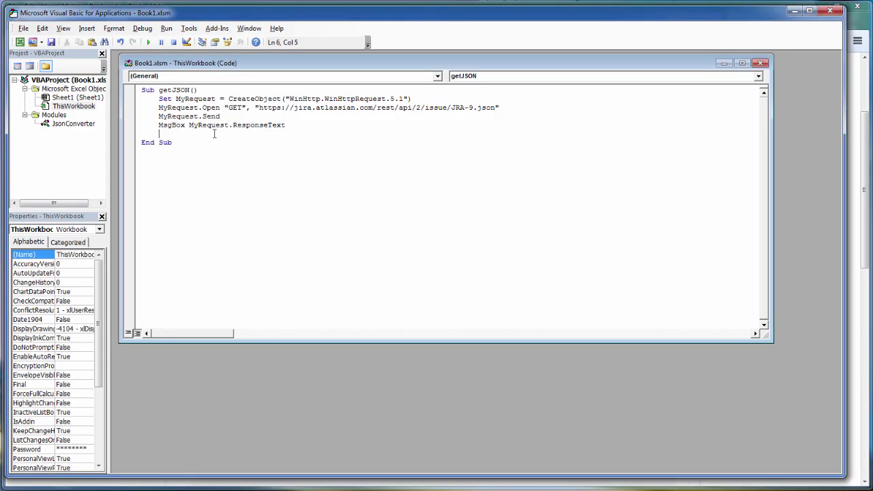
{"action": "key", "text": "Return"}
{"action": "type", "text": "Dim"}
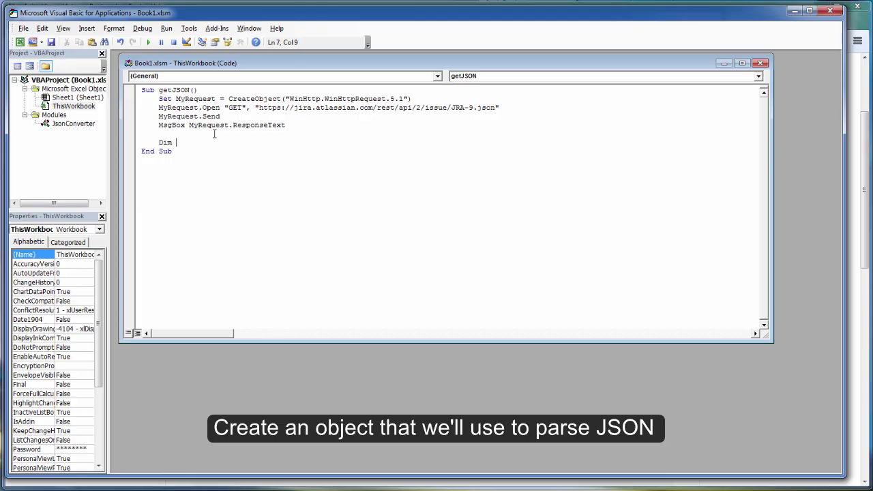
{"action": "type", "text": "Json As Object"}
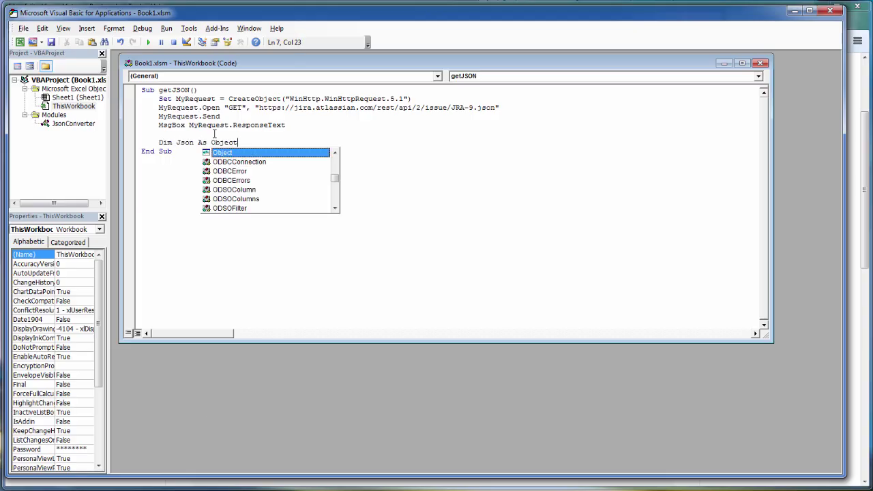
{"action": "key", "text": "Return"}
Step: Write Set Json = JsonConverter.ParseJson(MyRequest.ResponseText), reusing the copied response expression
{"action": "type", "text": "Set Json "}
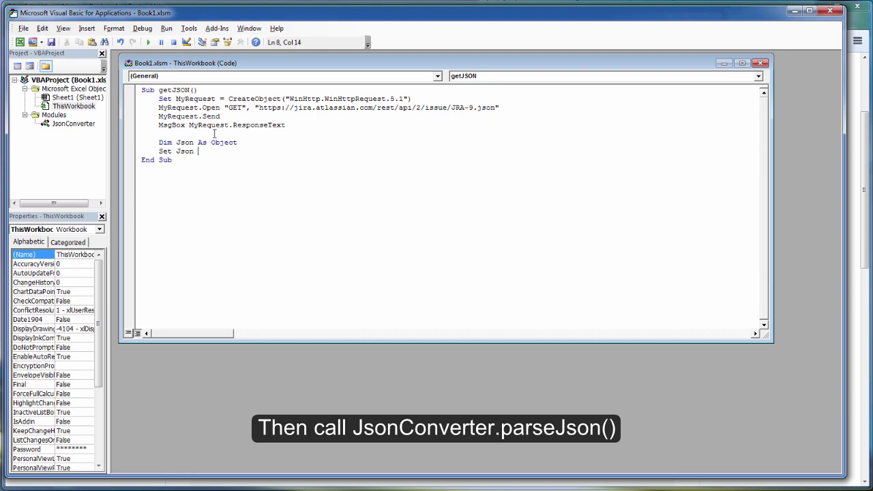
{"action": "type", "text": "= JsonConverter"}
{"action": "type", "text": ".Parse"}
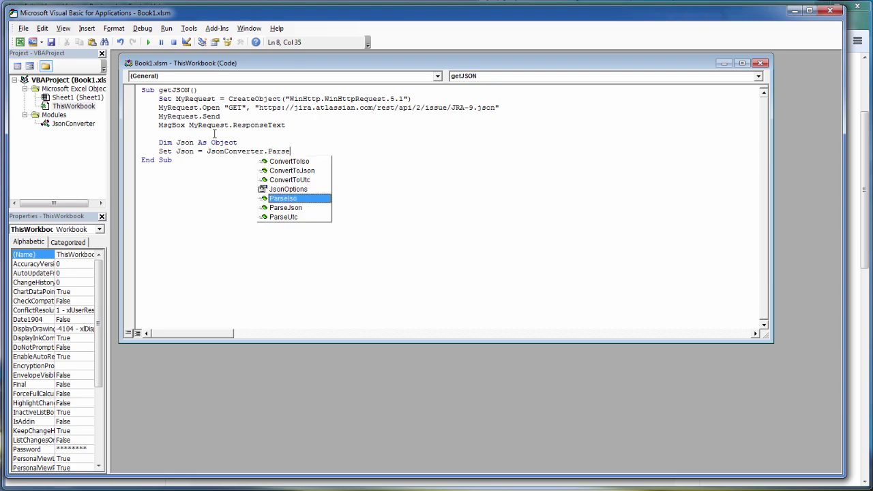
{"action": "key", "text": "Down"}
{"action": "key", "text": "Tab"}
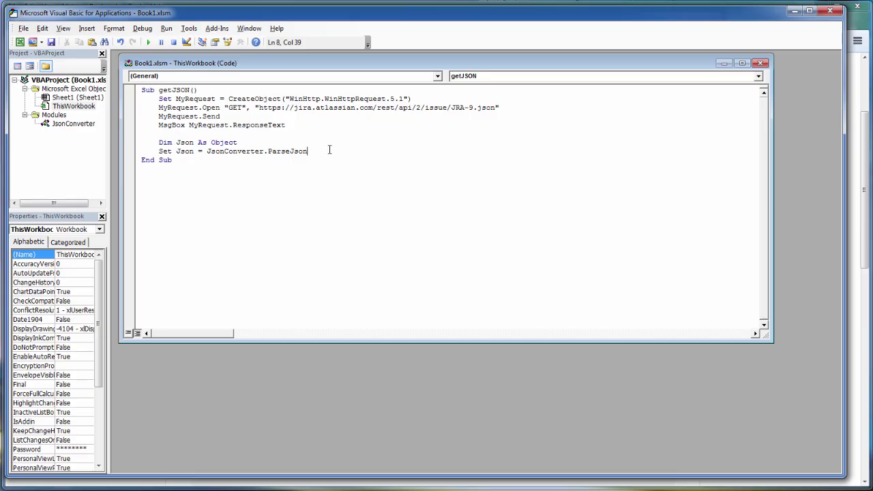
{"action": "type", "text": "()"}
{"action": "left_click_drag", "start_coordinate": [286, 125], "coordinate": [191, 127]}
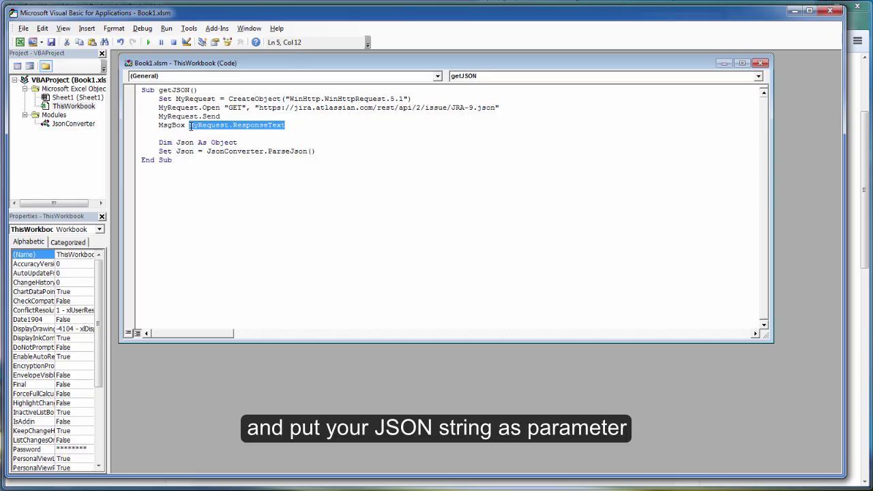
{"action": "key", "text": "ctrl+c"}
{"action": "left_click", "coordinate": [311, 151]}
{"action": "key", "text": "ctrl+v"}
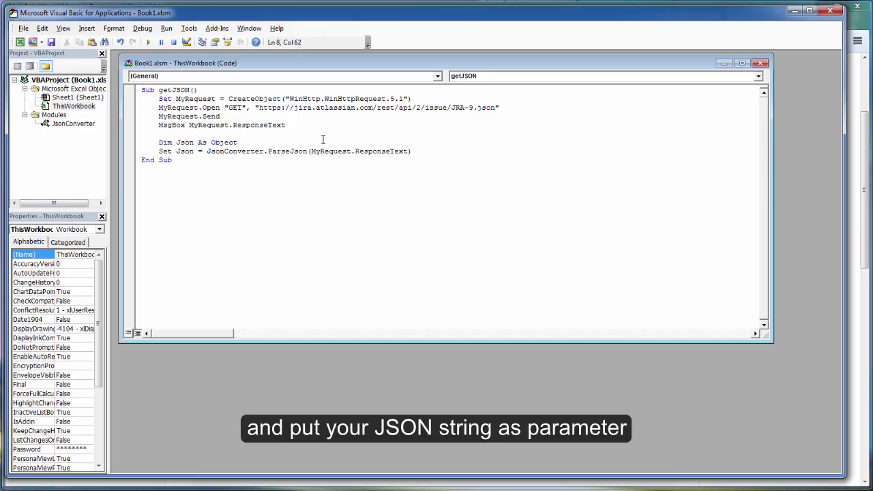
Step: Comment out the original MsgBox MyRequest.ResponseText line and open a new line after ParseJson
{"action": "left_click", "coordinate": [159, 125]}
{"action": "type", "text": "'"}
{"action": "left_click", "coordinate": [213, 143]}
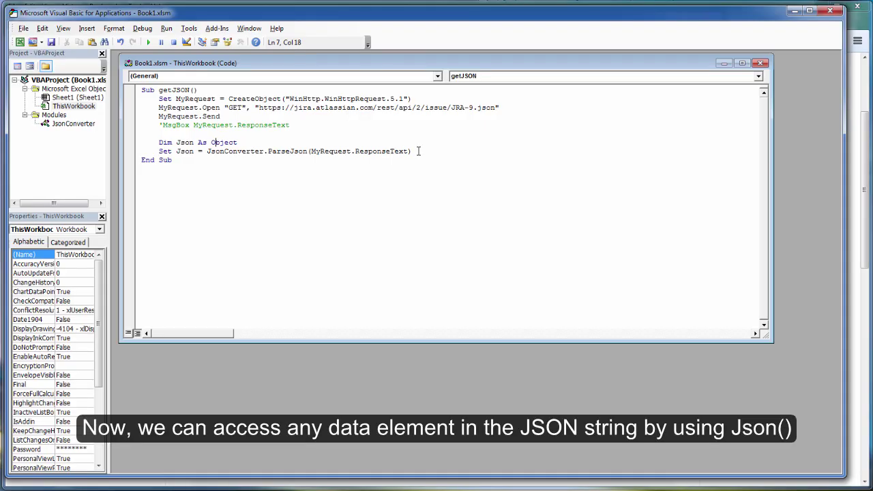
{"action": "left_click", "coordinate": [419, 151]}
{"action": "key", "text": "Return"}
{"action": "key", "text": "Return"}
Step: Type MsgBox Json() on the new line, leaving the caret inside the parentheses
{"action": "type", "text": "Msg "}
{"action": "type", "text": "Box "}
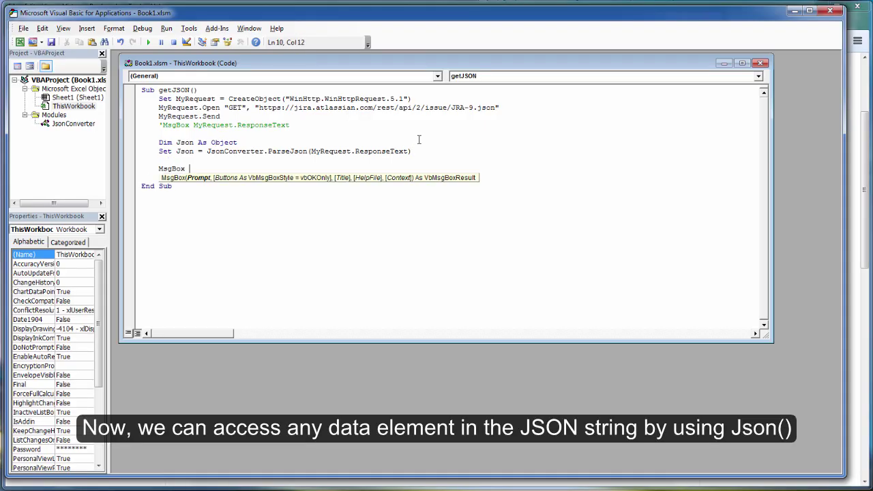
{"action": "type", "text": "Json("}
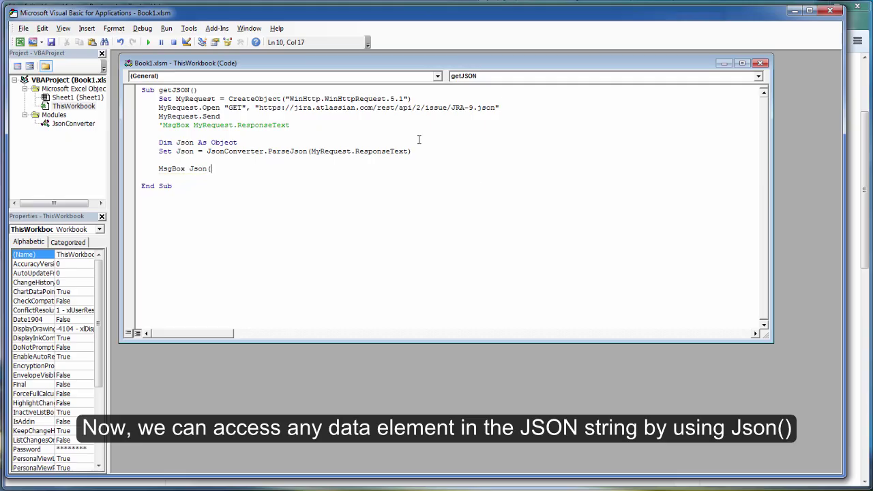
{"action": "type", "text": ")"}
{"action": "key", "text": "Left"}
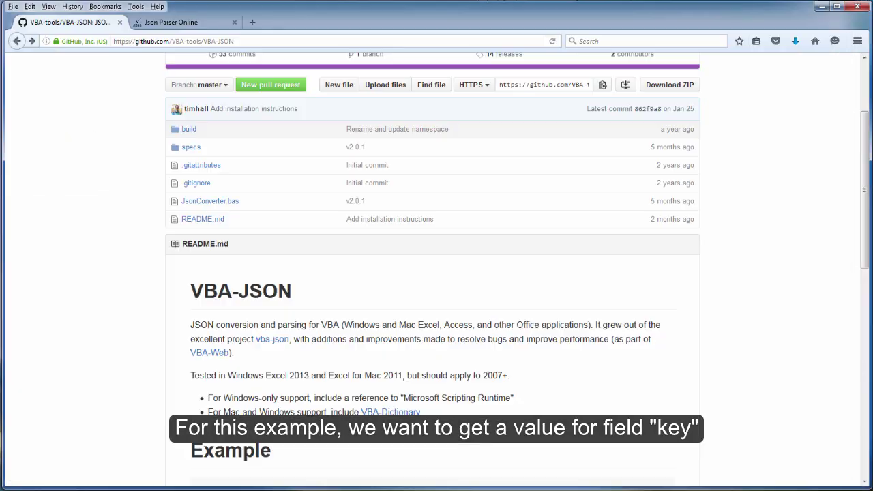
Step: Look up the key field in Json Parser Online, make the MsgBox read Json("key"), and return to Excel
{"action": "left_click", "coordinate": [185, 22]}
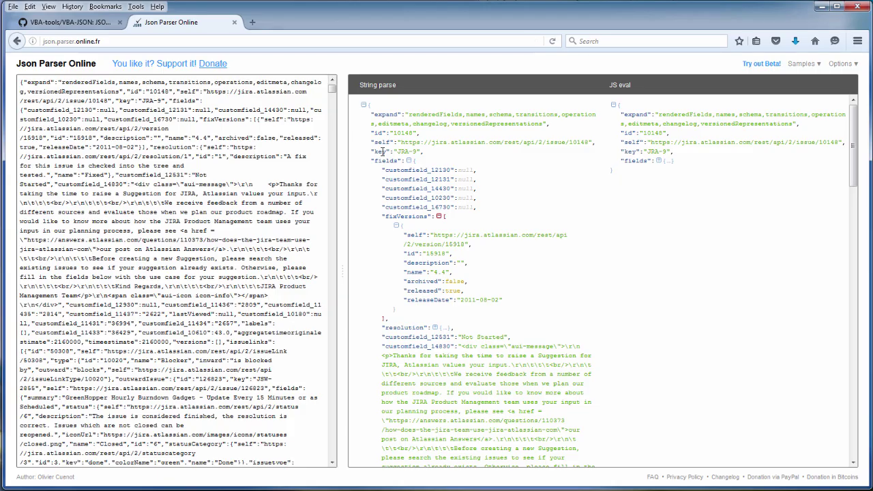
{"action": "double_click", "coordinate": [379, 151]}
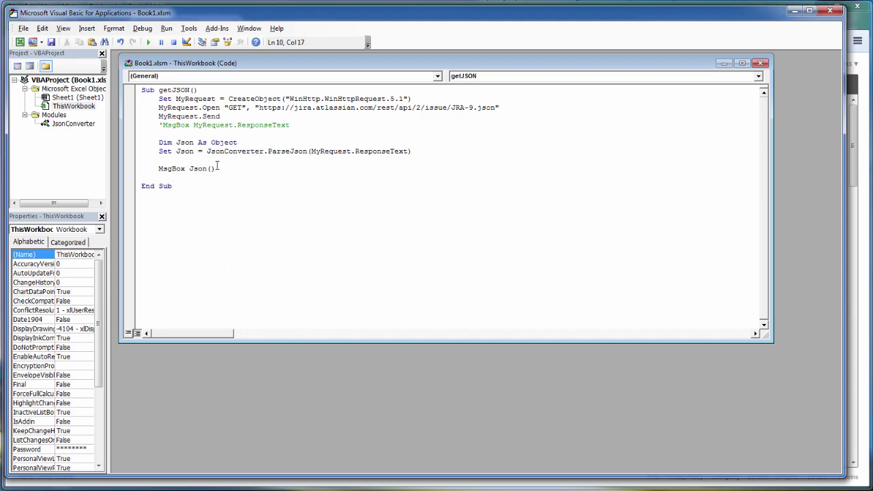
{"action": "type", "text": "ey"}
{"action": "left_click", "coordinate": [223, 117]}
{"action": "key", "text": "alt+F11"}
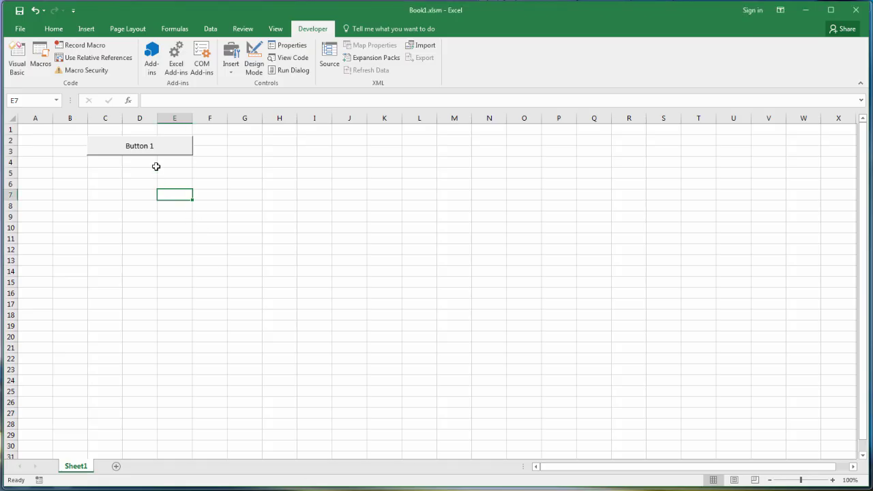
Step: Run the getJSON macro from Button 1 and dismiss the JRA-9 message
{"action": "left_click", "coordinate": [155, 154]}
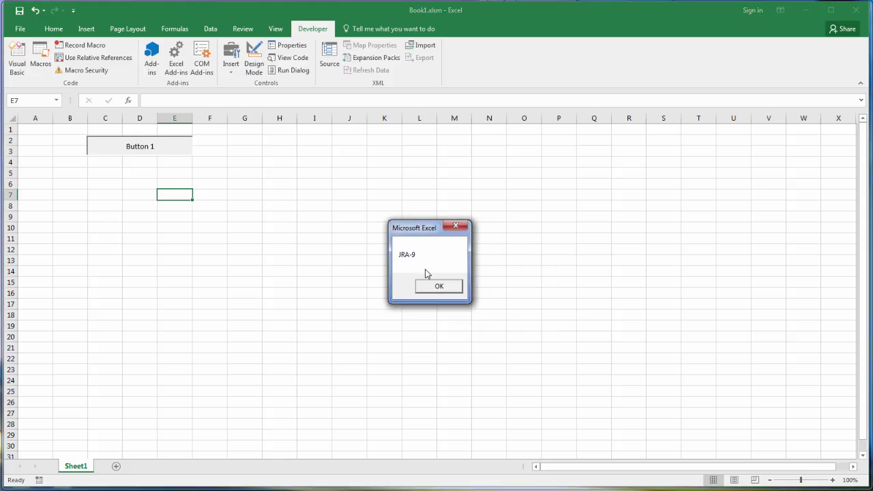
{"action": "left_click", "coordinate": [432, 287]}
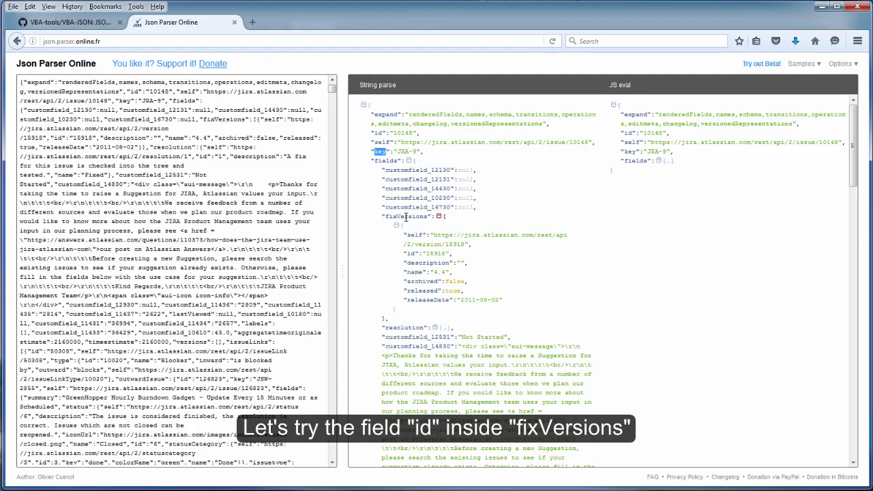
{"action": "left_click", "coordinate": [411, 254]}
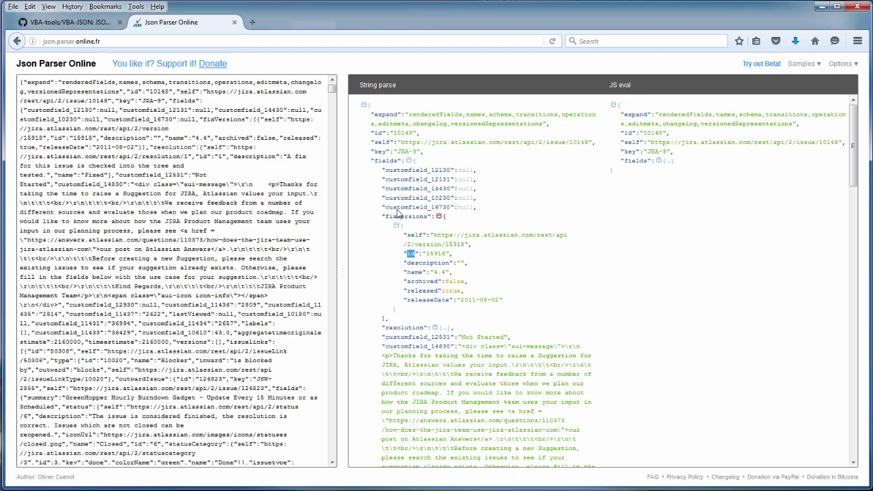
{"action": "double_click", "coordinate": [386, 161]}
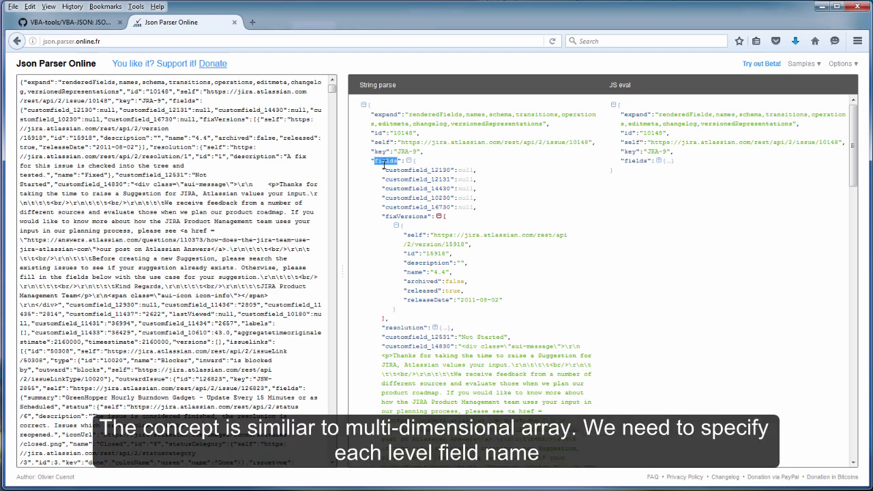
{"action": "double_click", "coordinate": [396, 216]}
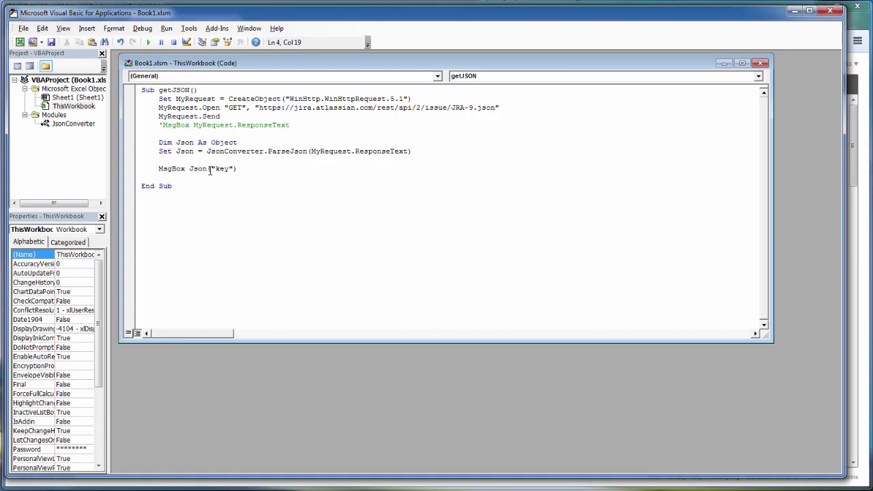
Step: Replace "key" in the MsgBox line with the path Json("fields")("fixVersions")(1)("id")
{"action": "double_click", "coordinate": [222, 168]}
{"action": "type", "text": "fields"}
{"action": "type", "text": "("}
{"action": "type", "text": "fix"}
{"action": "type", "text": "Versio"}
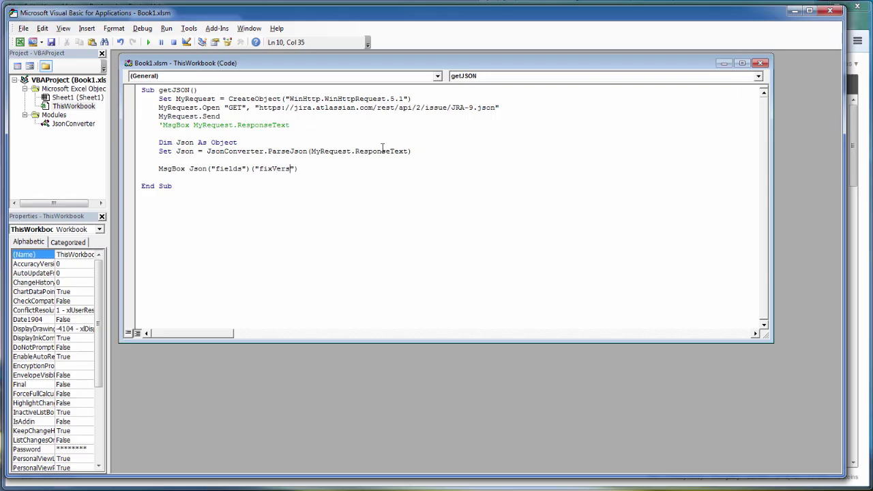
{"action": "type", "text": "ns"}
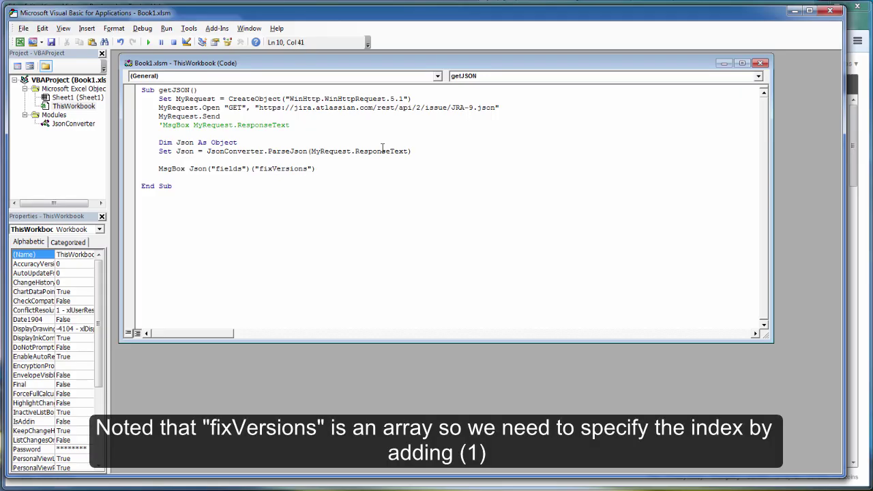
{"action": "type", "text": "("}
{"action": "type", "text": "(1)(\"\""}
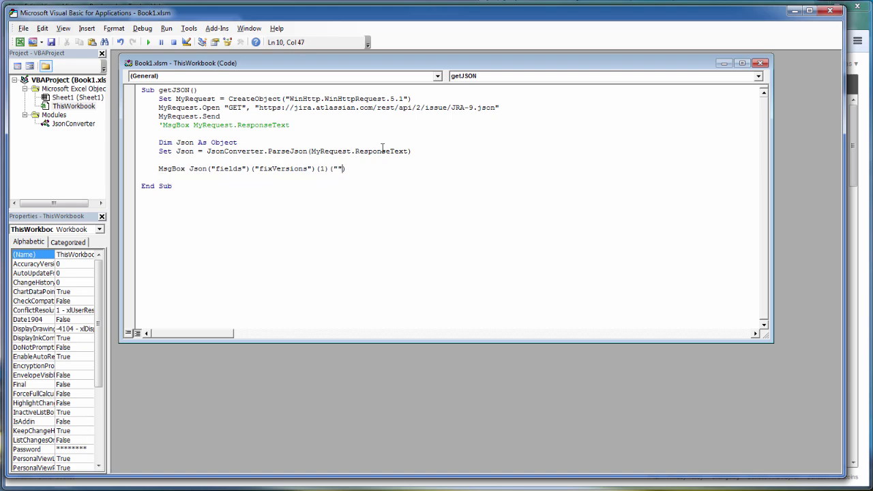
{"action": "type", "text": "id"}
Step: Rerun the macro in Excel and dismiss the message showing fixVersions id 15918
{"action": "key", "text": "alt+F11"}
{"action": "left_click", "coordinate": [171, 153]}
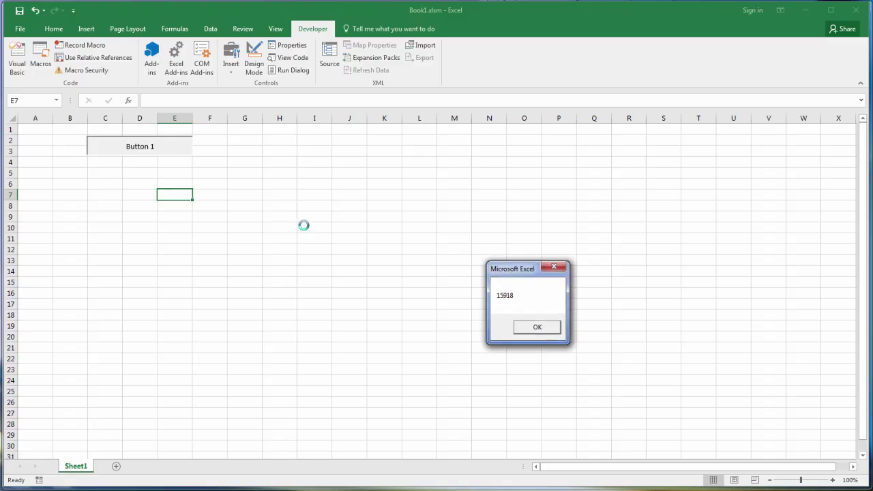
{"action": "left_click_drag", "start_coordinate": [494, 267], "coordinate": [380, 232]}
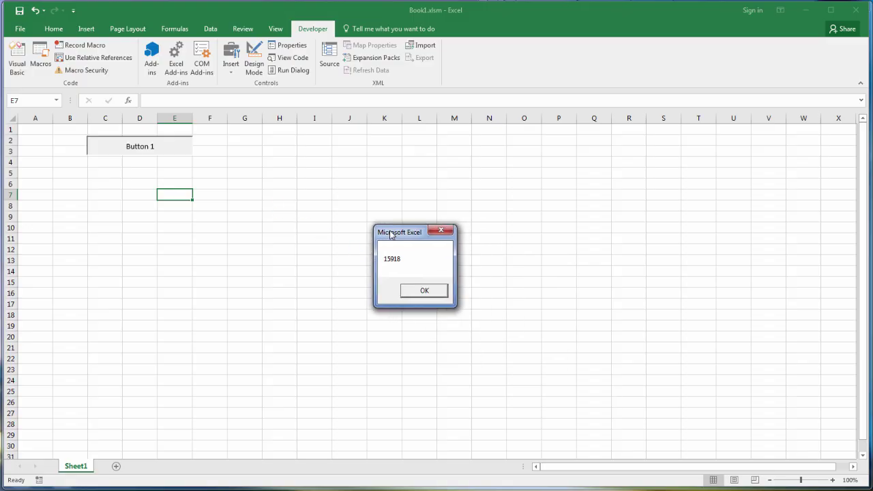
{"action": "left_click", "coordinate": [424, 291]}
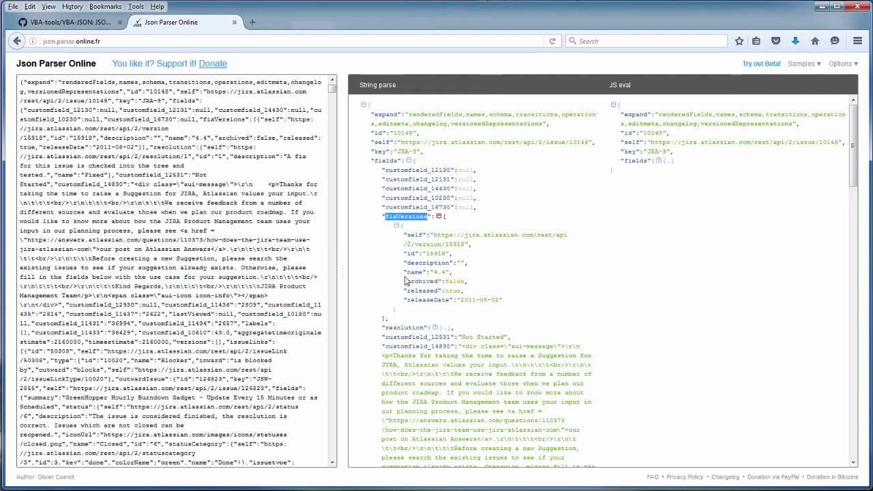
{"action": "double_click", "coordinate": [437, 254]}
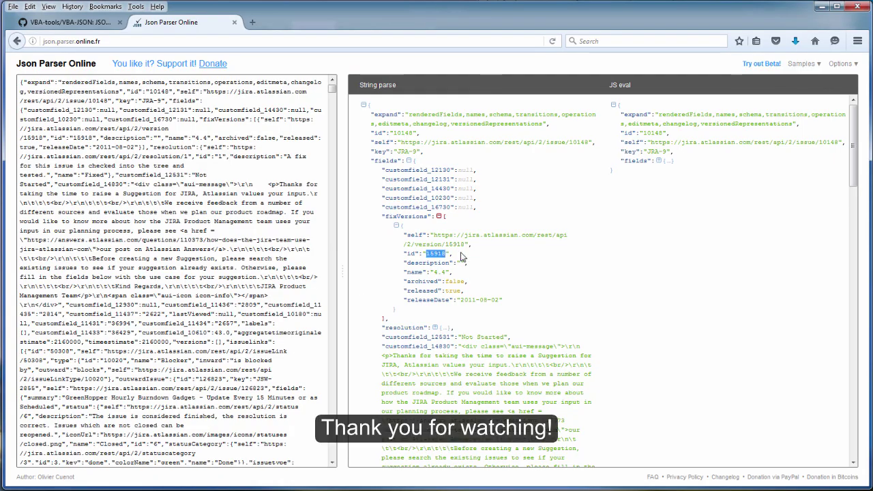
{"action": "left_click", "coordinate": [494, 257]}
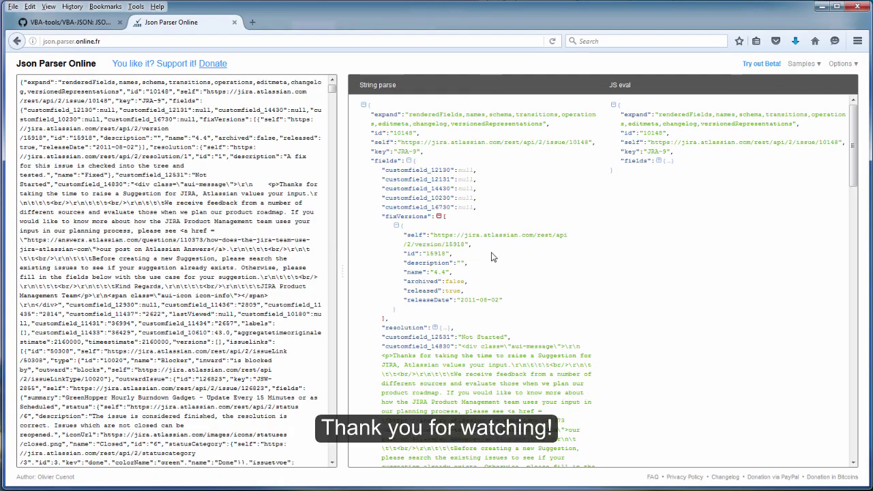